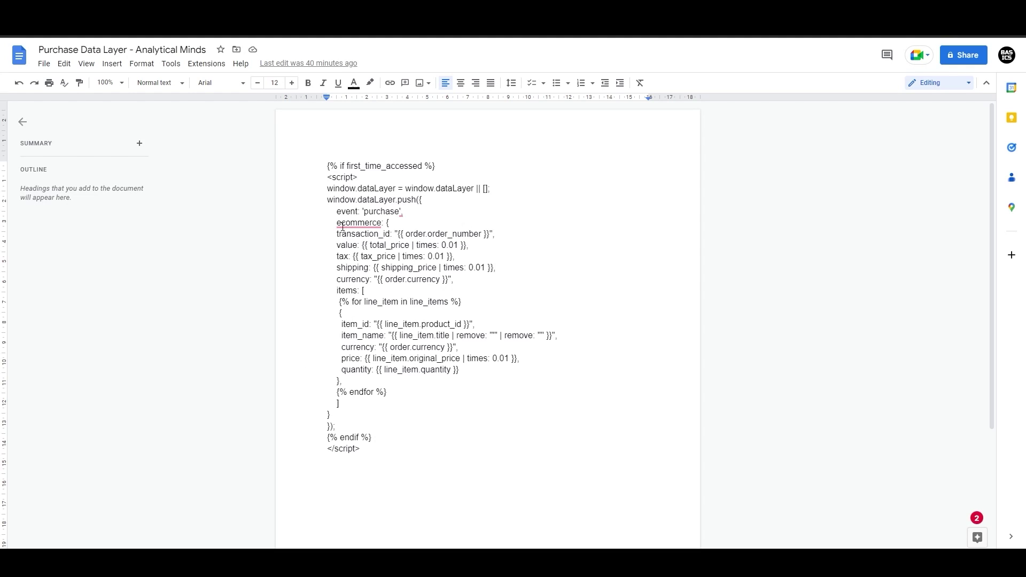
Review the event: 'purchase' and ecommerce lines of the data layer script in Google Docs.
left_click_drag(336, 212, 406, 213)
mouse_move(402, 214)
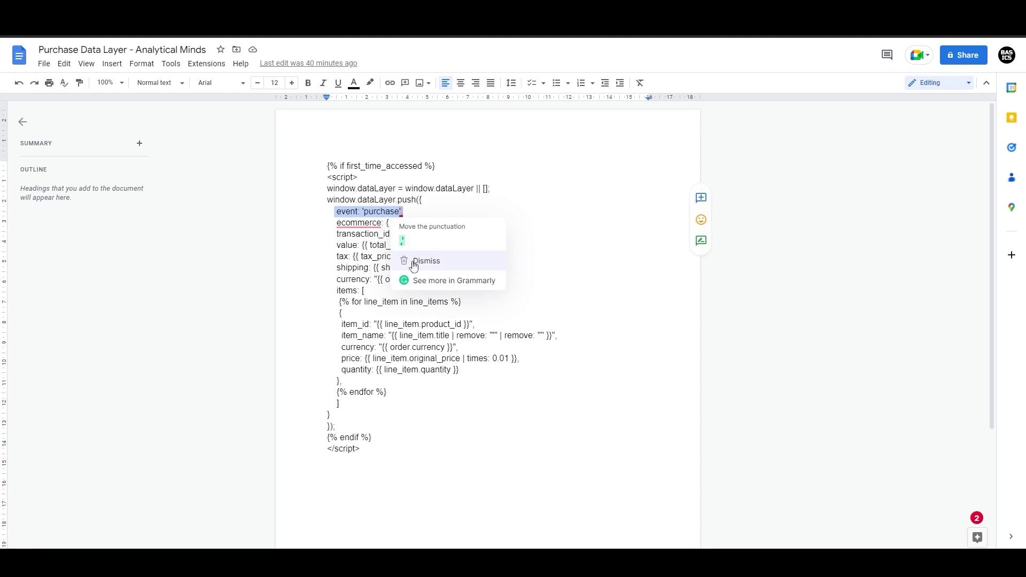
left_click(398, 347)
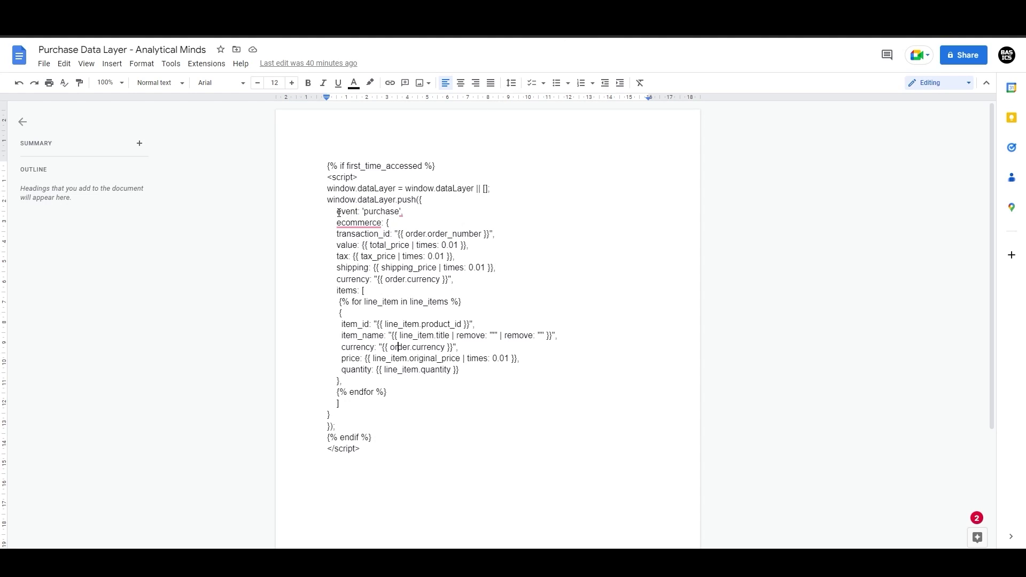
left_click_drag(339, 212, 402, 212)
mouse_move(362, 225)
left_click_drag(337, 223, 362, 226)
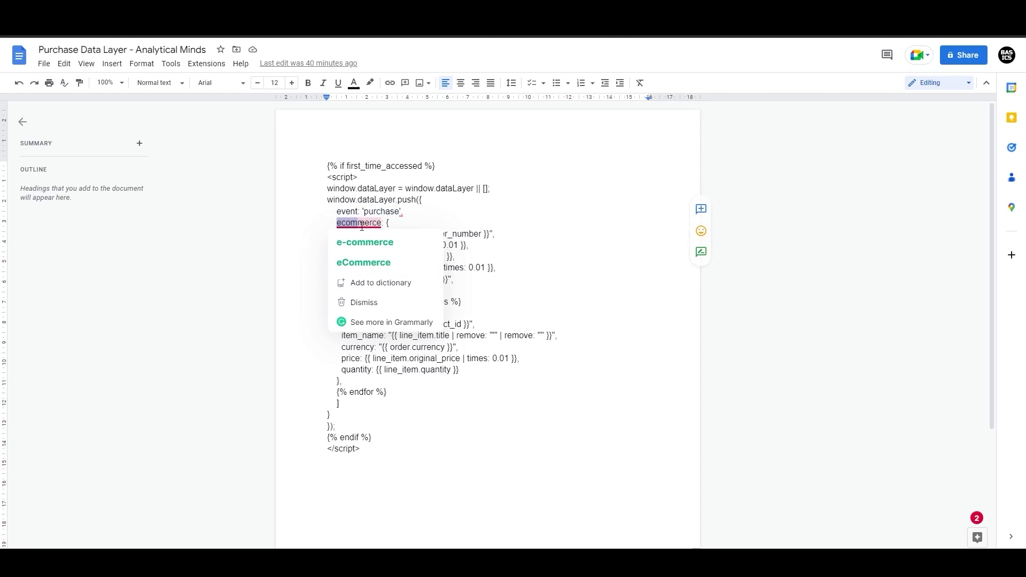
left_click(454, 279)
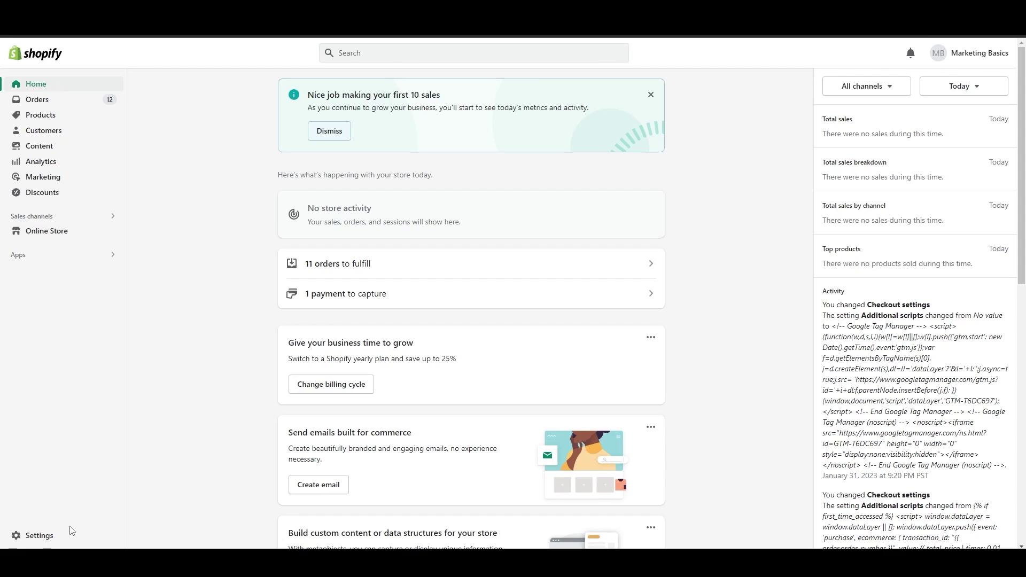
Paste the purchase data layer script on a new line after the Tag Manager code in Additional scripts, then save.
left_click(68, 535)
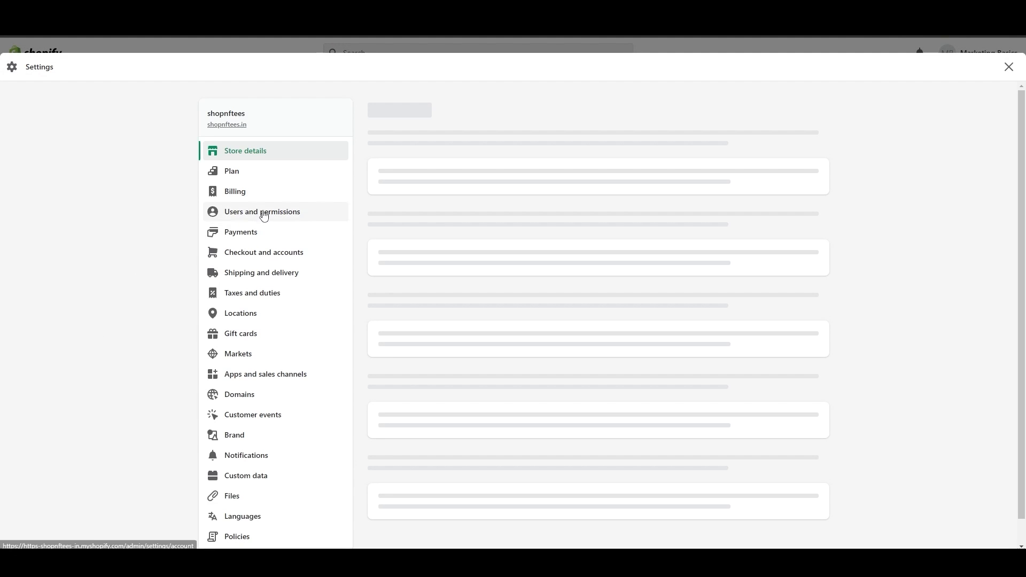
left_click(253, 257)
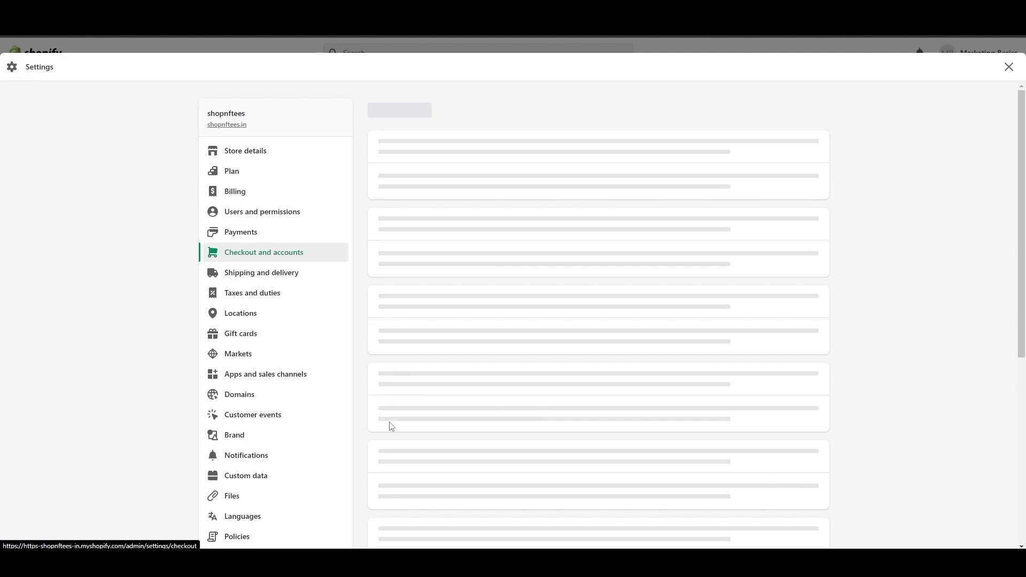
scroll(391, 426, "down", 15)
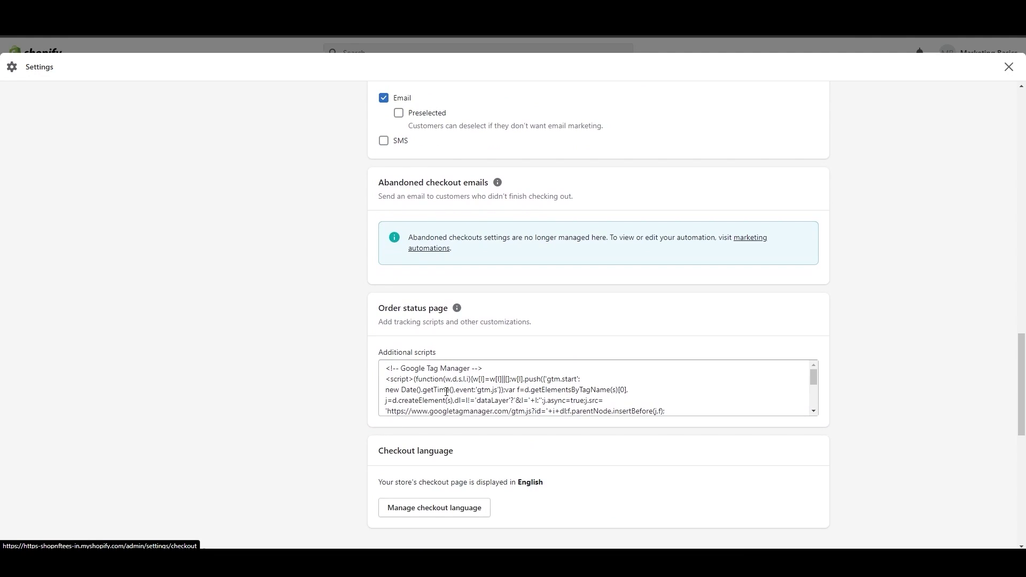
scroll(446, 391, "down", 5)
left_click(547, 411)
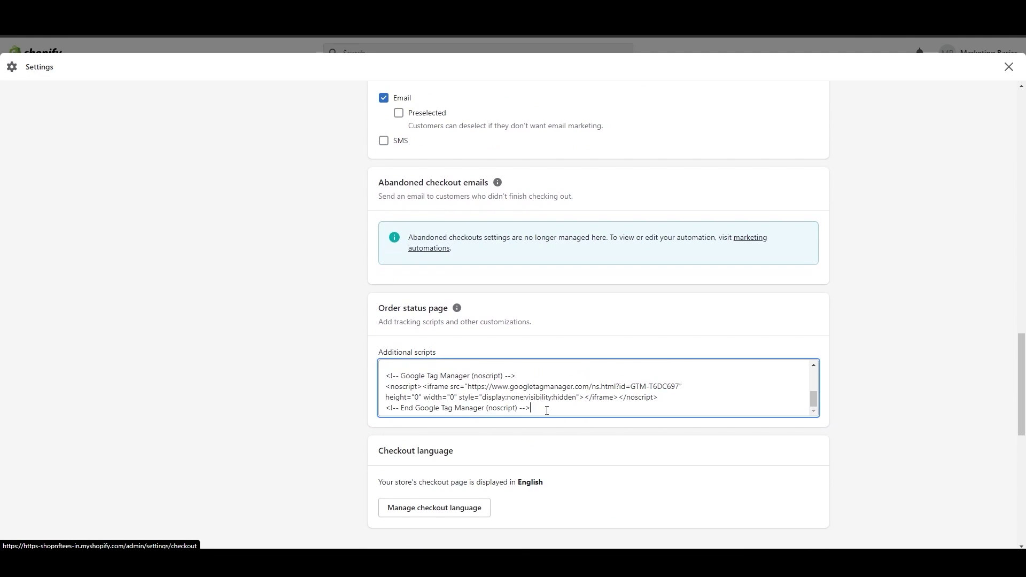
key("Return")
key("ctrl+v")
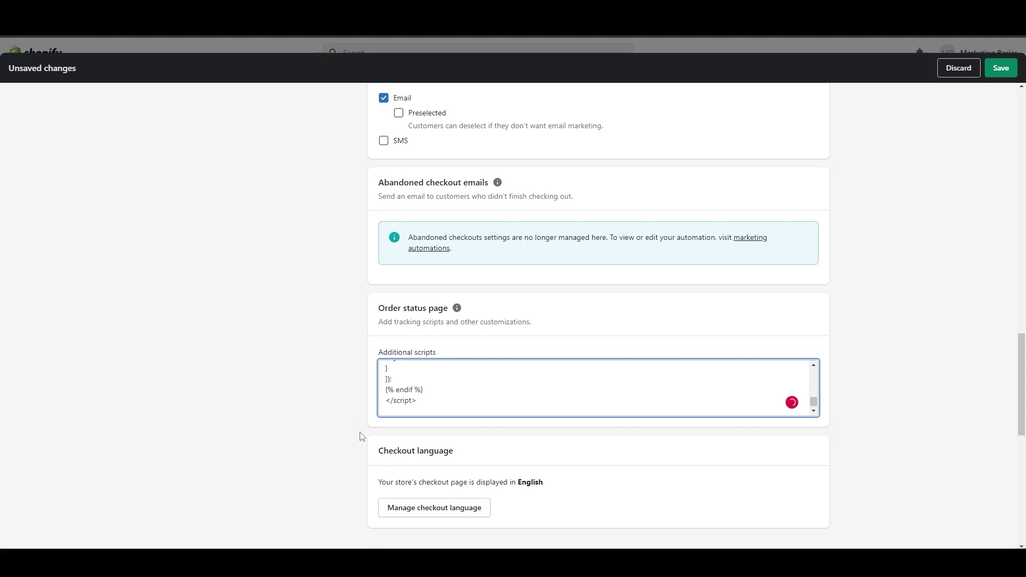
left_click(1002, 67)
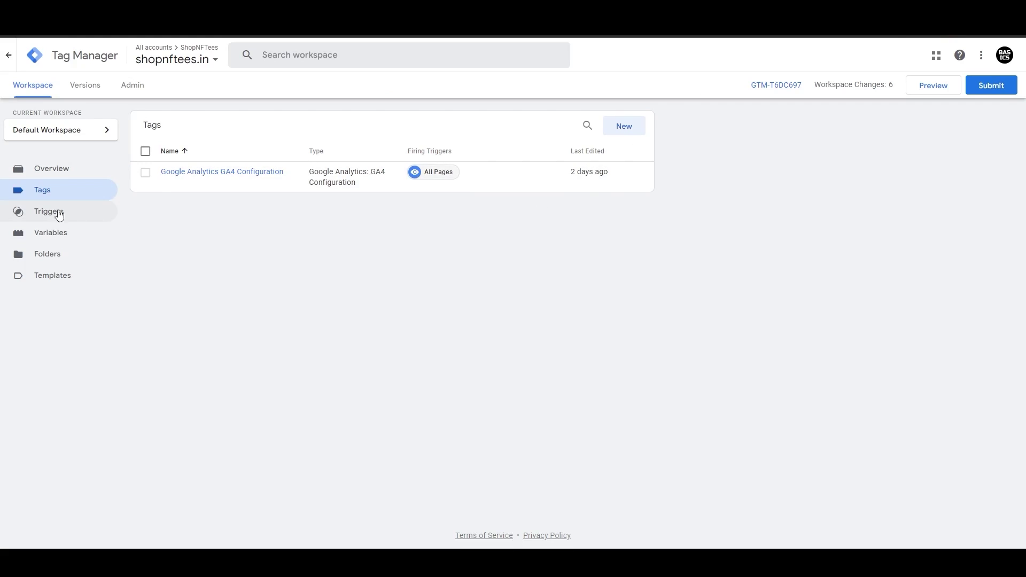
Create a new GA4 Event tag linked to the GA4 Configuration tag.
left_click(629, 129)
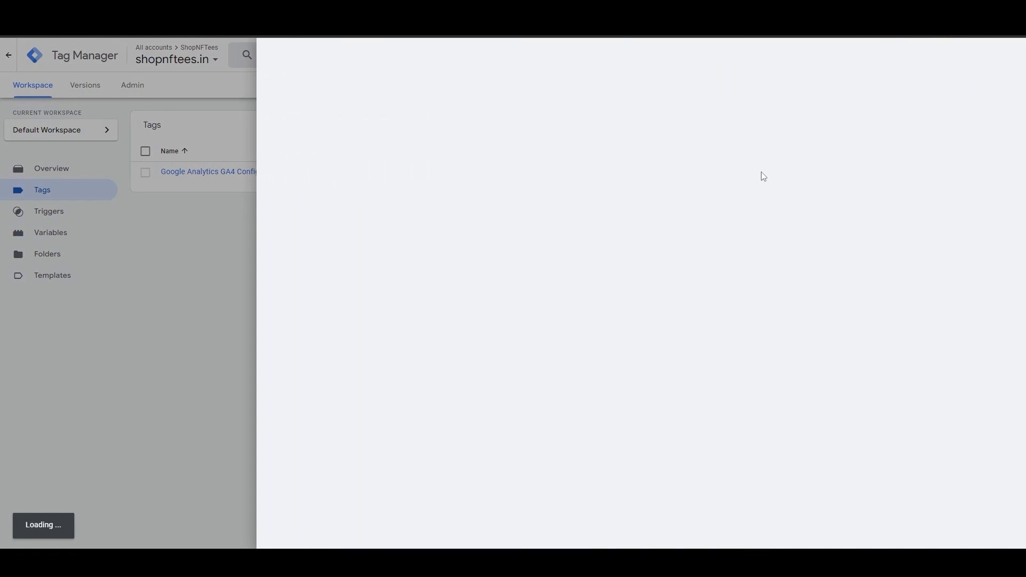
left_click(766, 180)
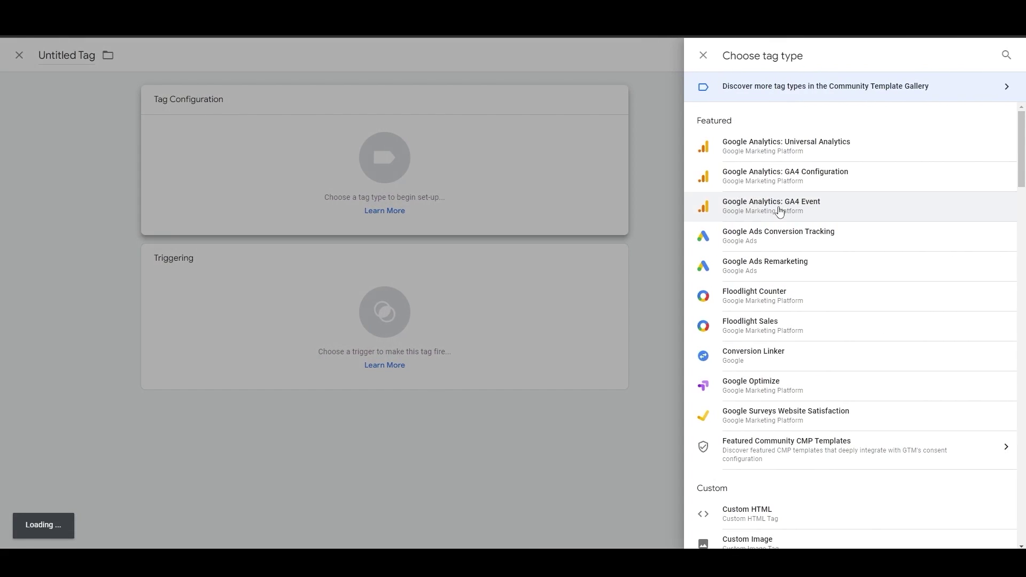
left_click(817, 214)
left_click(483, 207)
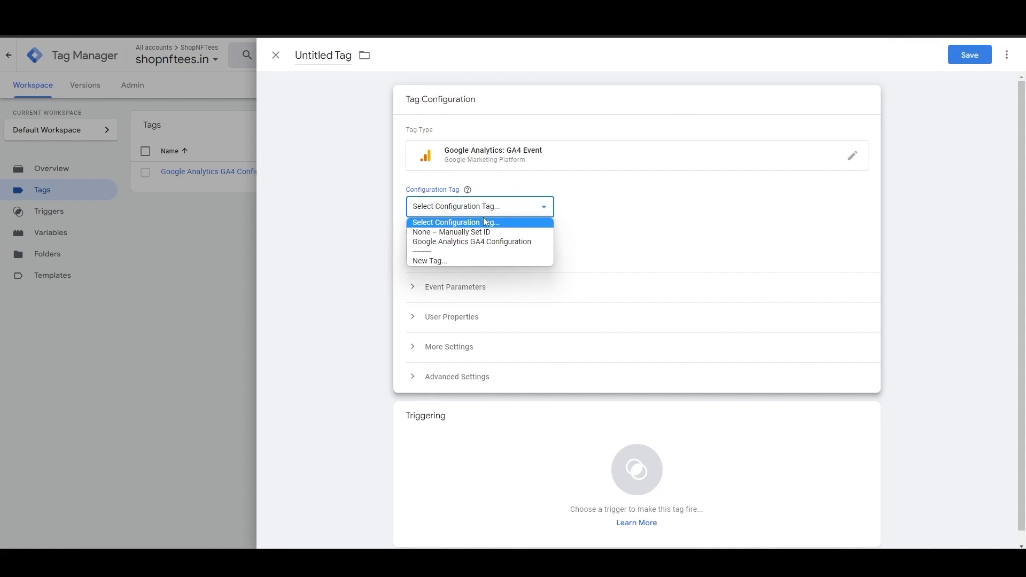
left_click(474, 242)
Set the event name to purchase and add an empty Event Parameters row.
left_click(435, 253)
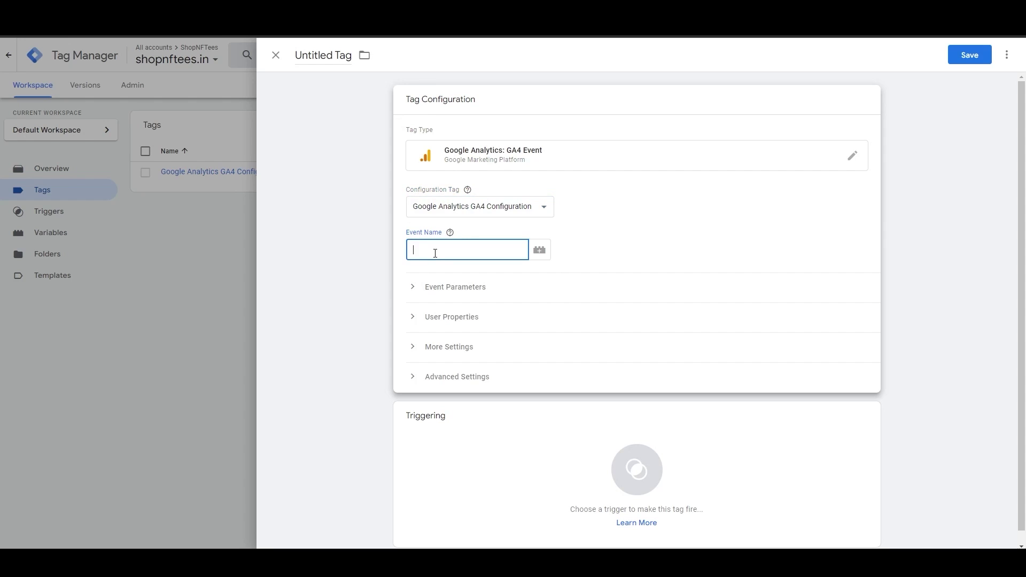
type("purchase")
key("Tab")
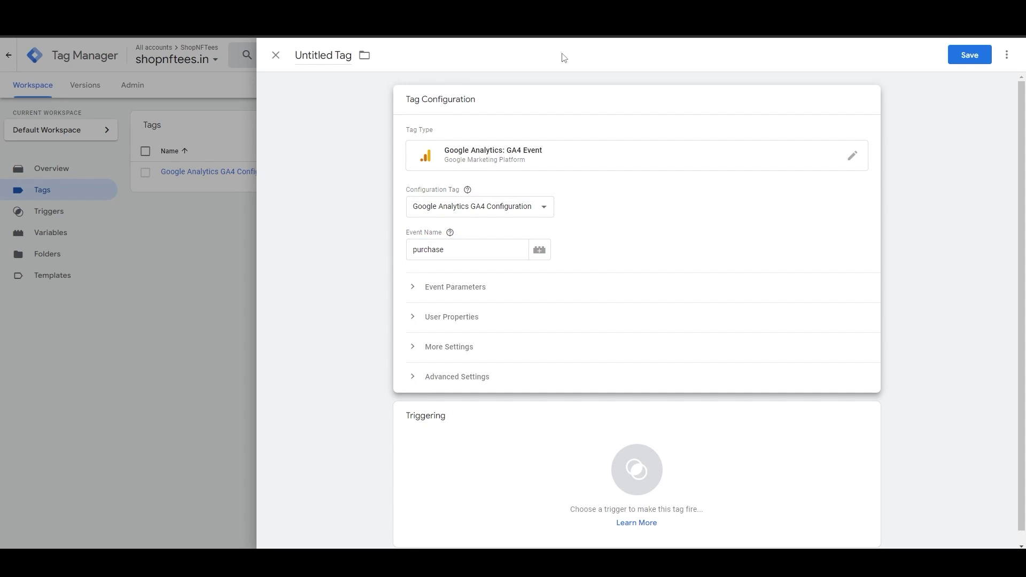
left_click(482, 289)
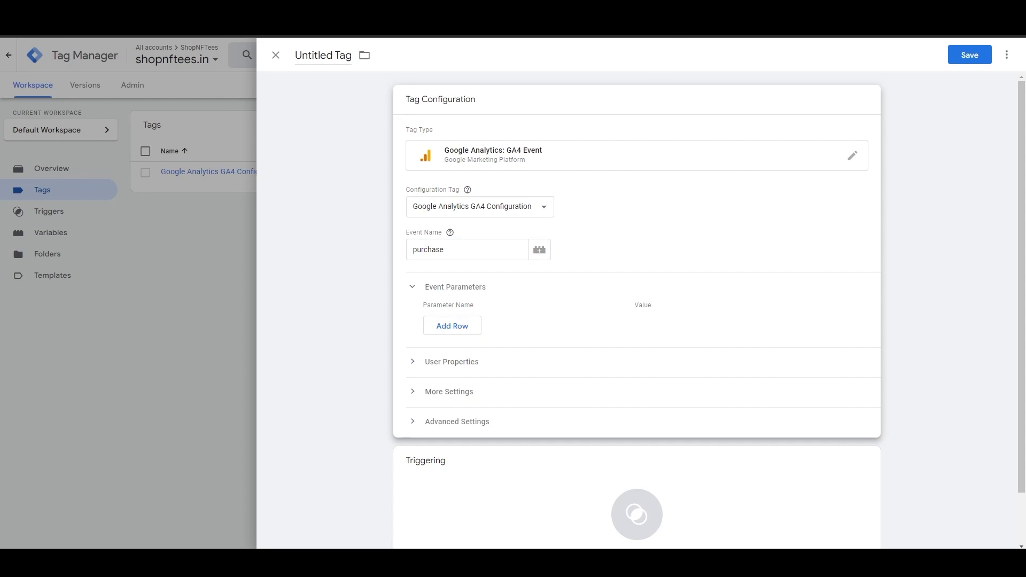
left_click(452, 326)
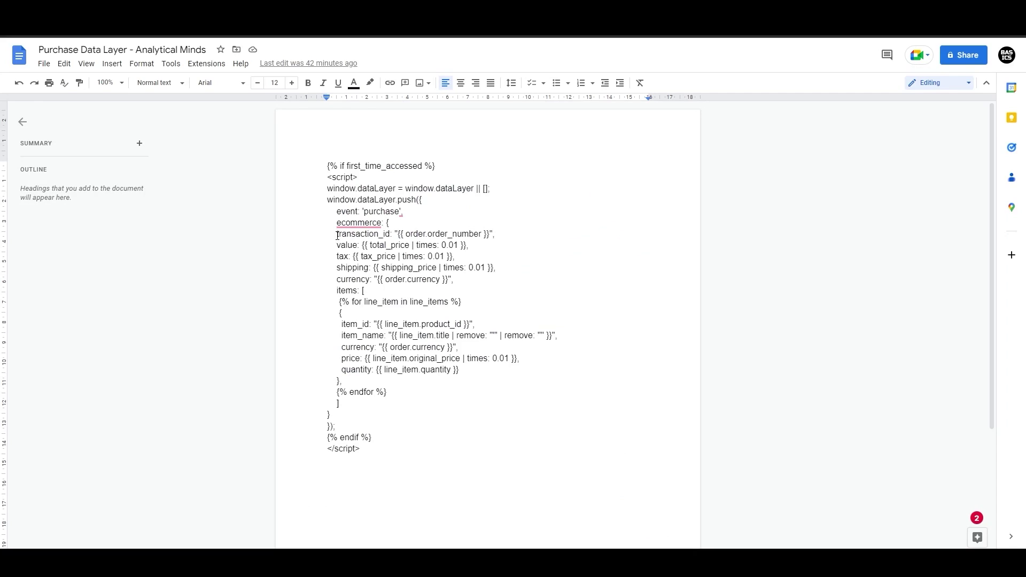
Check the transaction_id key in the purchase data layer script.
mouse_move(338, 233)
left_mouse_down()
mouse_move(392, 236)
mouse_move(333, 235)
left_mouse_up()
left_click(392, 236)
left_click(363, 237)
key("alt+Tab")
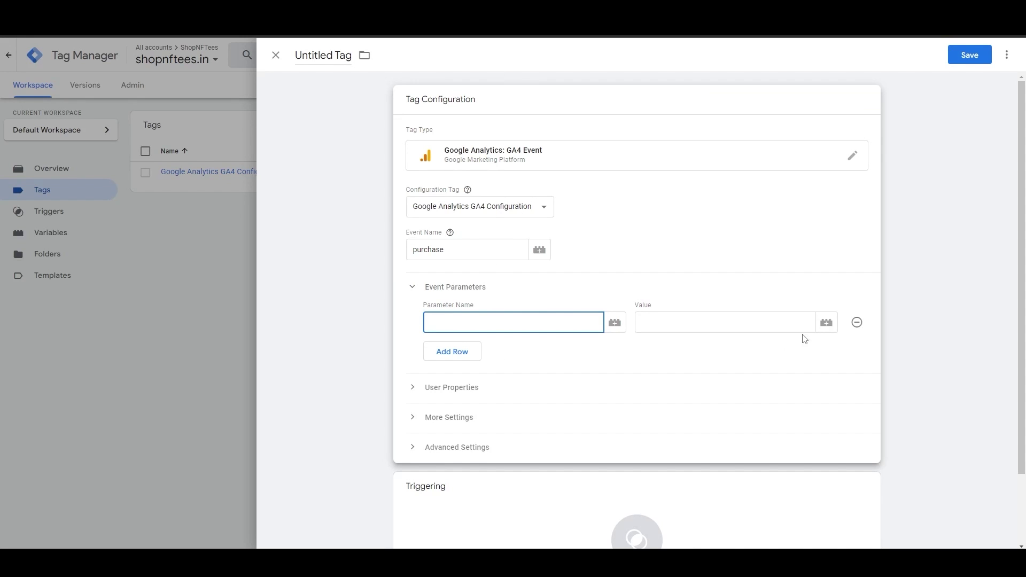
Create Data Layer Variable ecommerce.transaction_id, titled the same, as the first parameter's value.
left_click(826, 332)
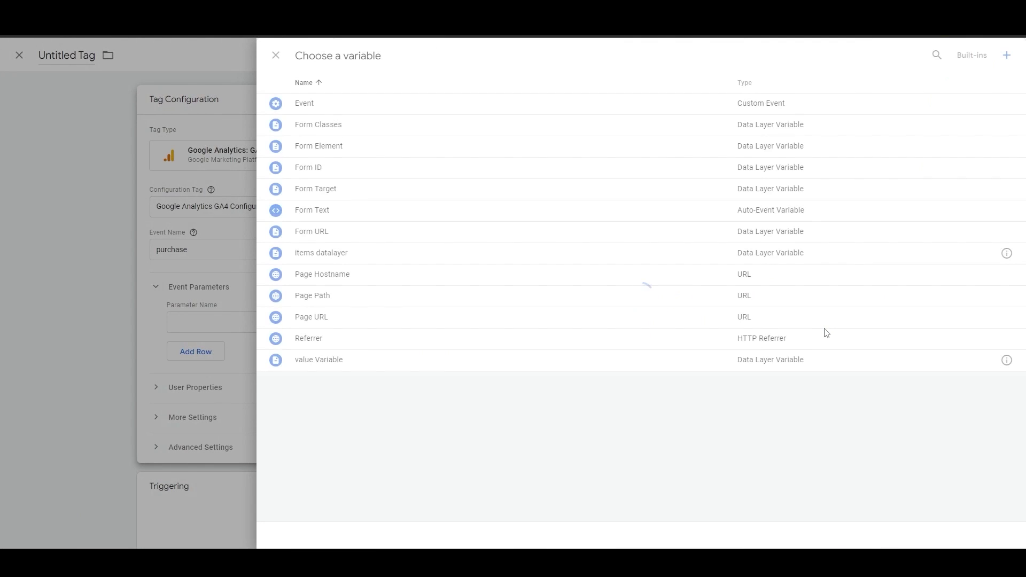
left_click(1008, 56)
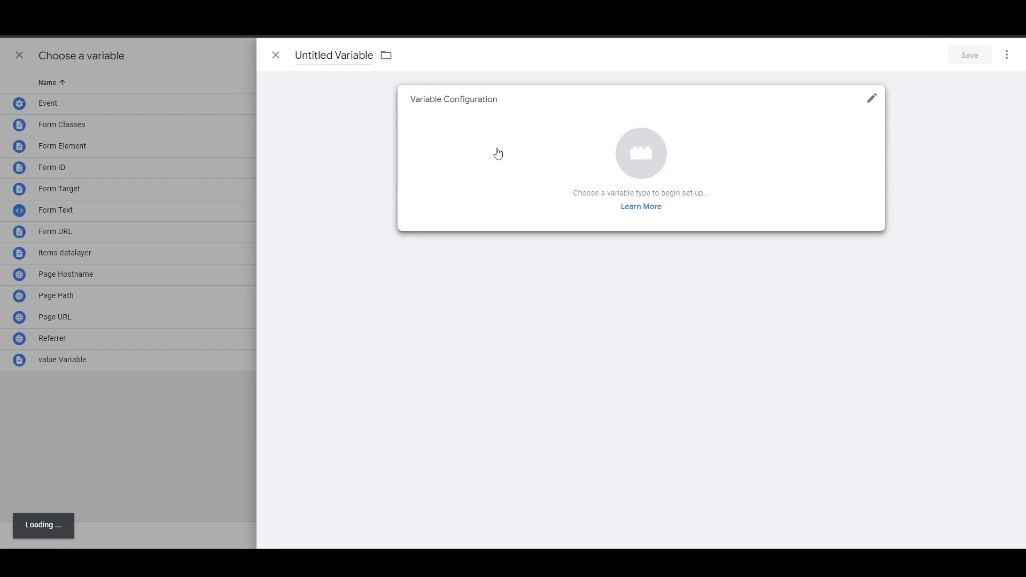
left_click(497, 154)
left_click(759, 310)
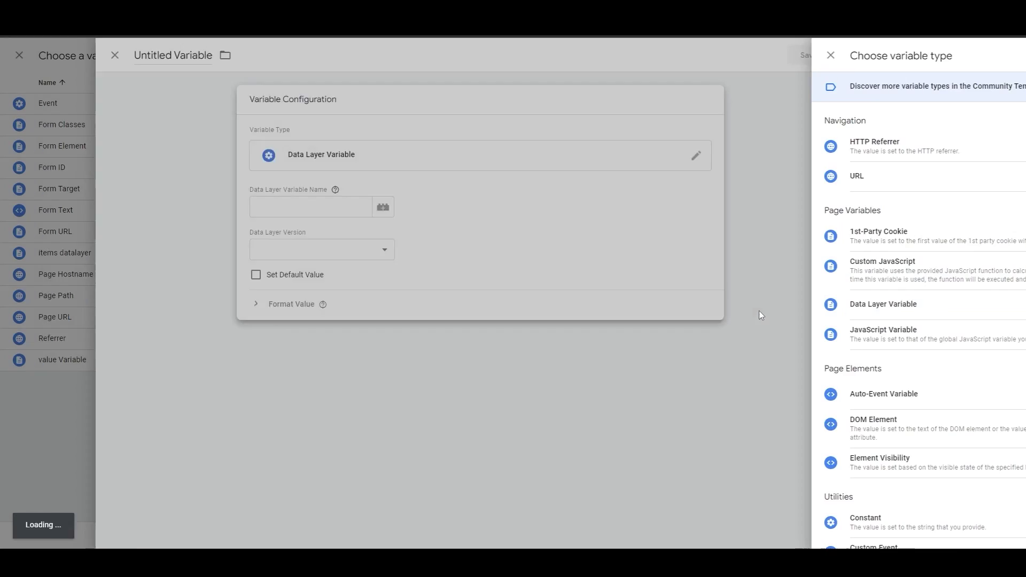
type("eco")
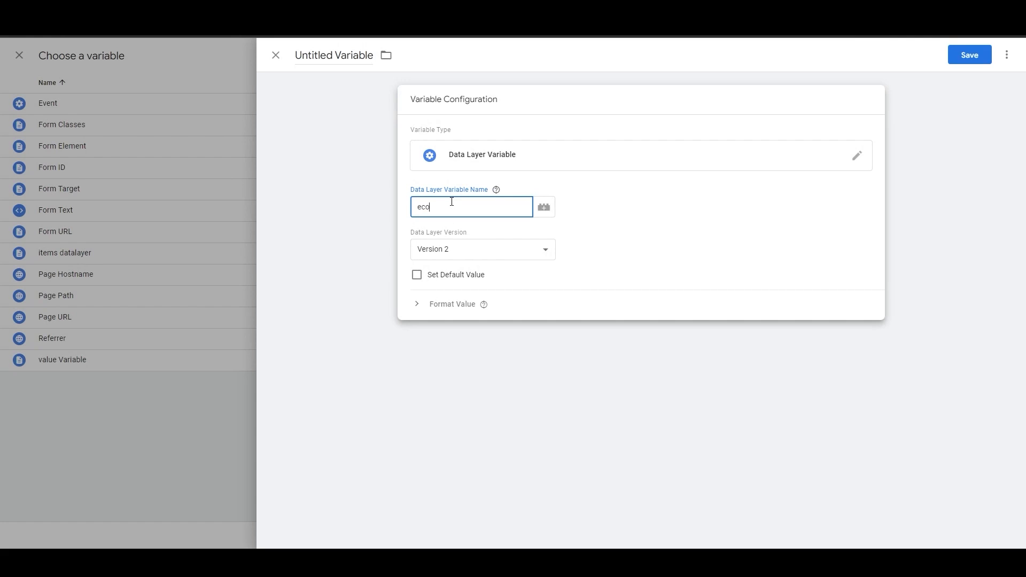
type("mmerce.transaction_id")
key("alt+Tab")
left_click(367, 238)
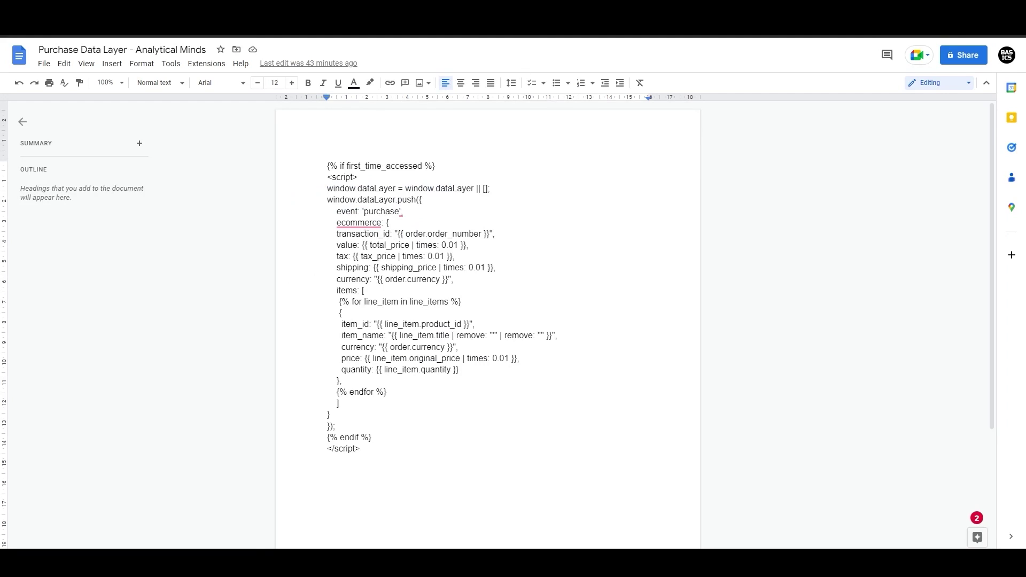
key("alt+Tab")
left_click(345, 55)
type("ecommerce.transaction_id")
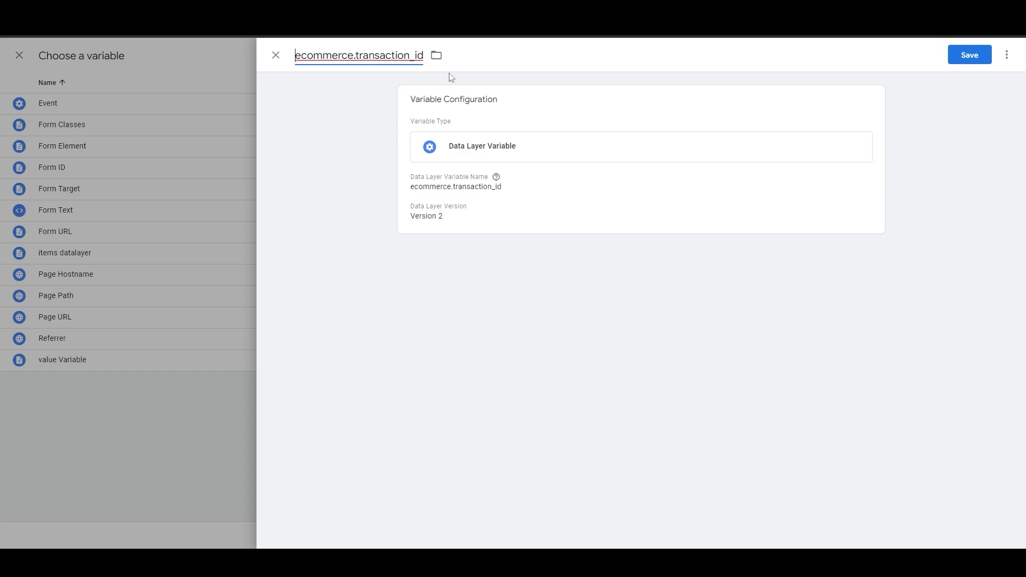
left_click(969, 55)
Name the first event parameter transaction_id.
left_click(547, 323)
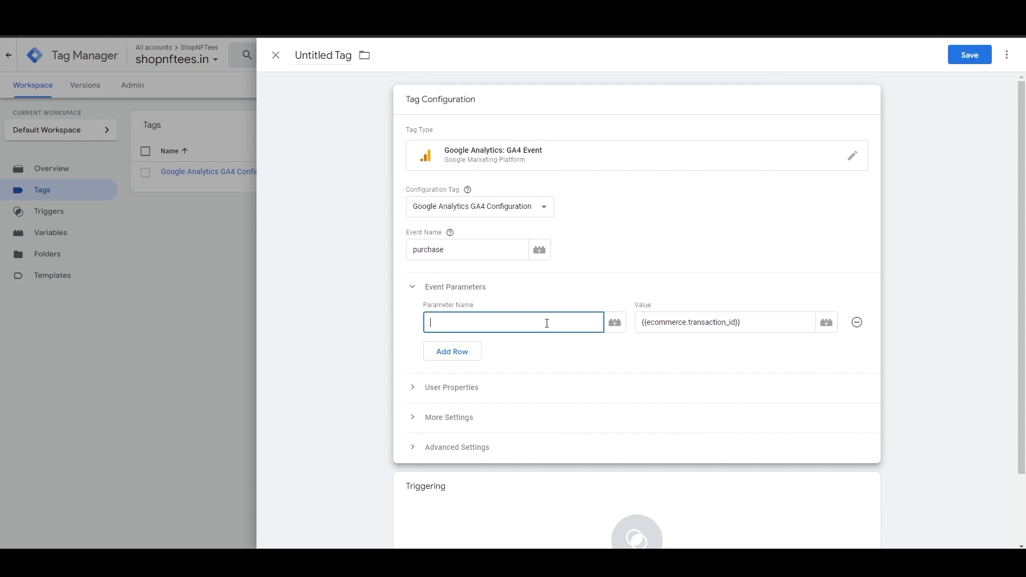
type("transaction_id")
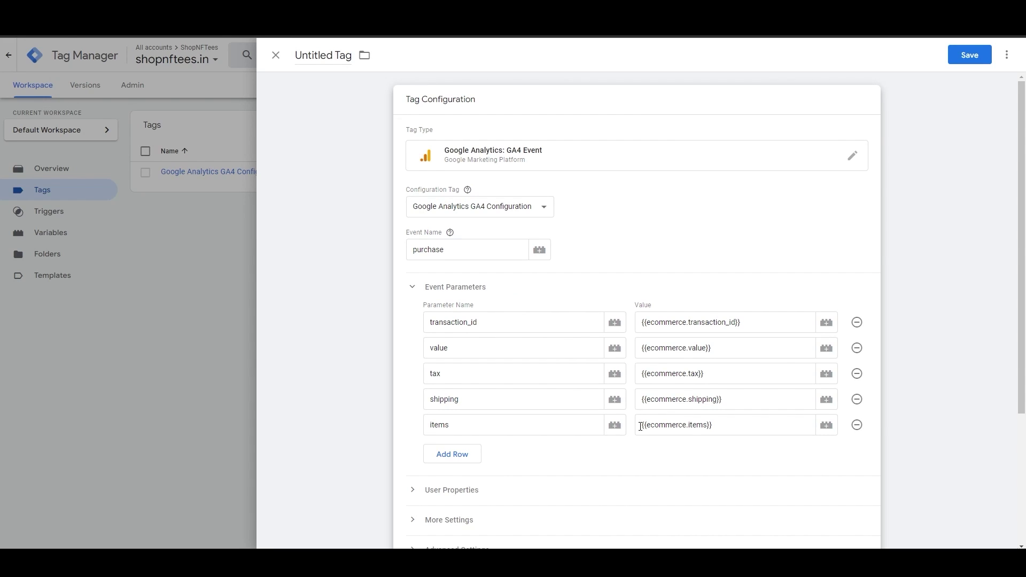
scroll(641, 427, "down", 1)
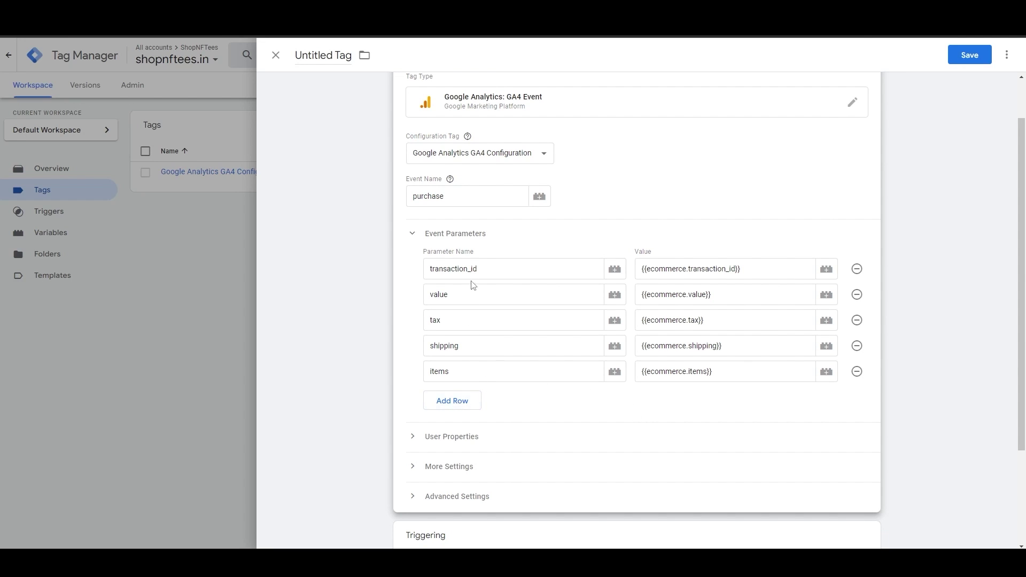
scroll(633, 263, "up", 1)
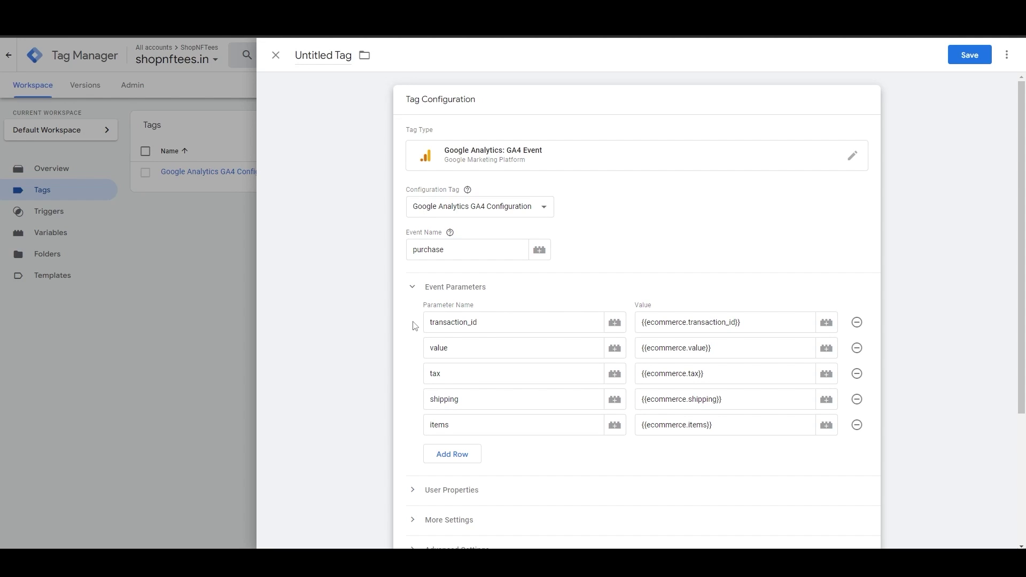
Attach a new Custom Event trigger 'Purchase Trigger' for event purchase, then save the tag.
left_click(588, 423)
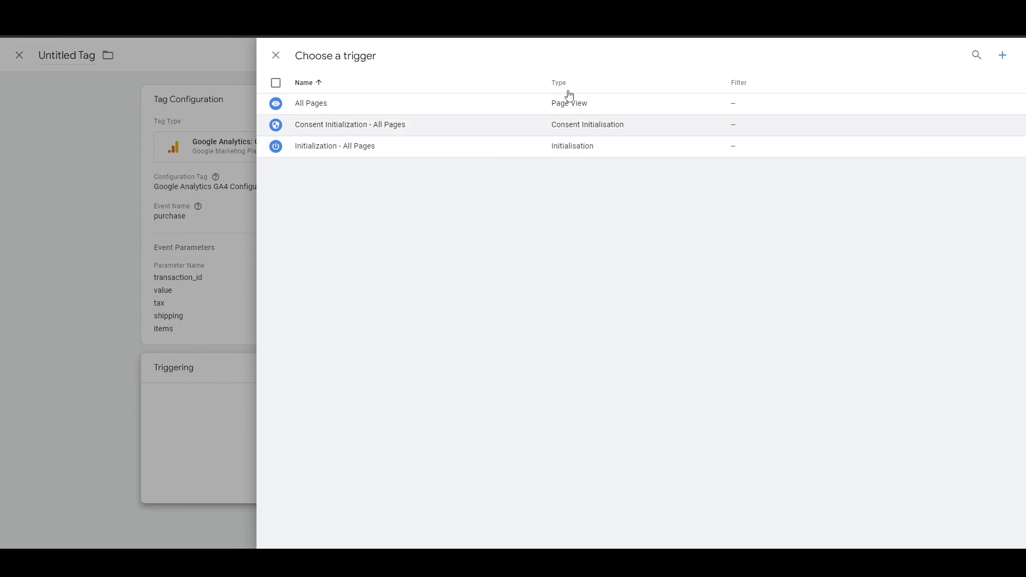
left_click(1002, 56)
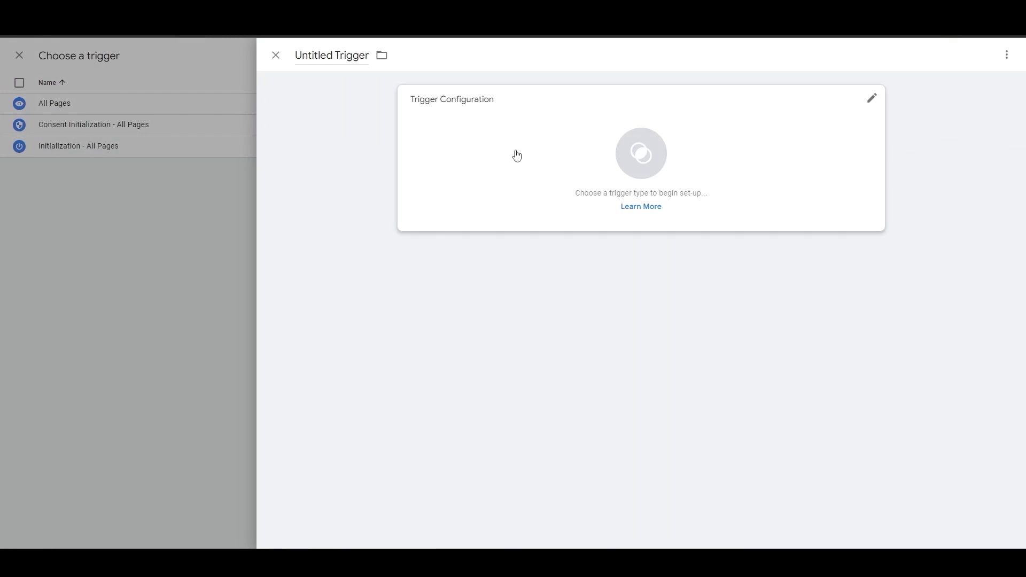
left_click(474, 135)
scroll(717, 500, "down", 2)
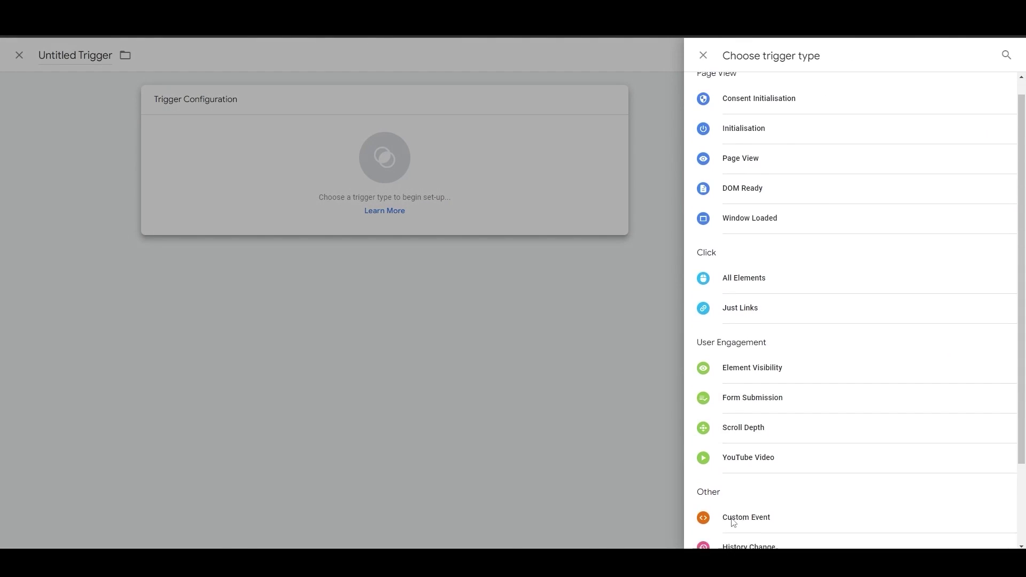
left_click(731, 441)
left_click(456, 206)
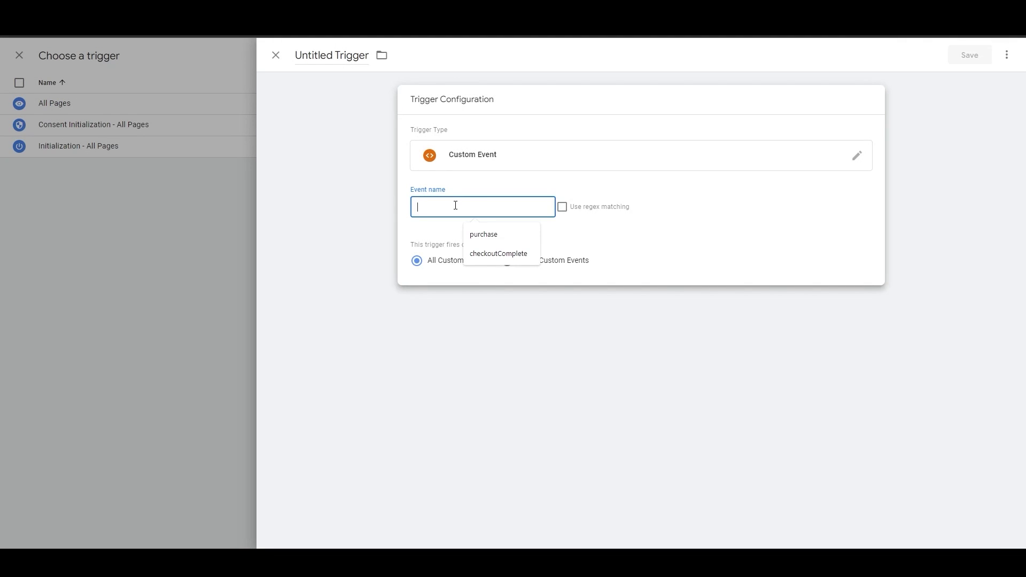
type("purchase")
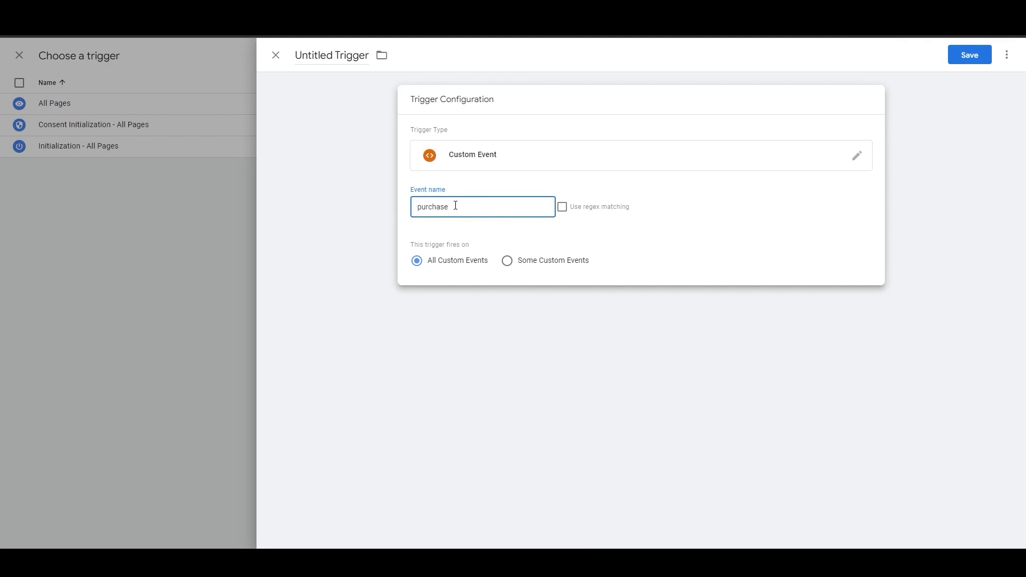
left_click_drag(333, 55, 287, 62)
type("Purchase")
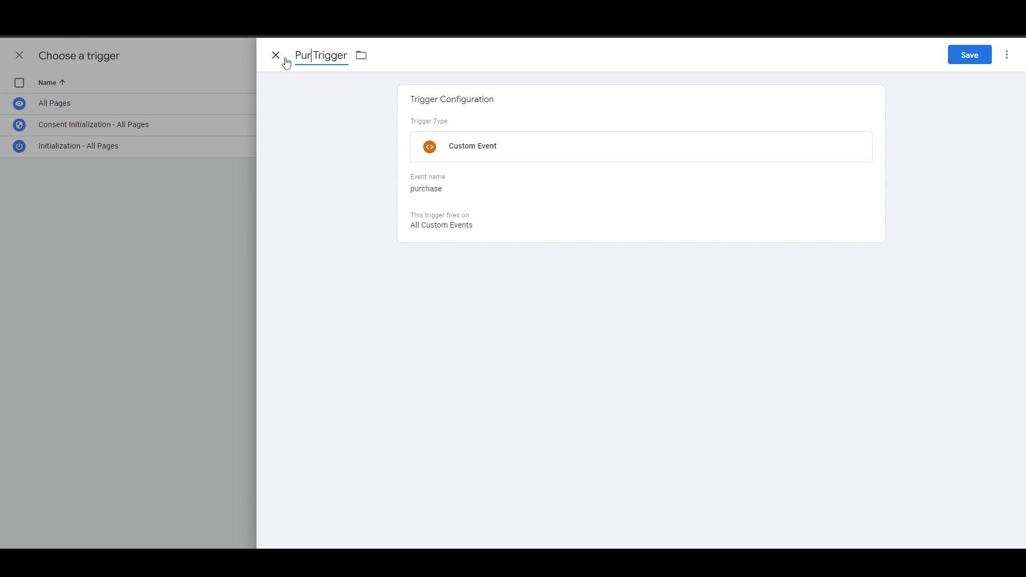
left_click(970, 58)
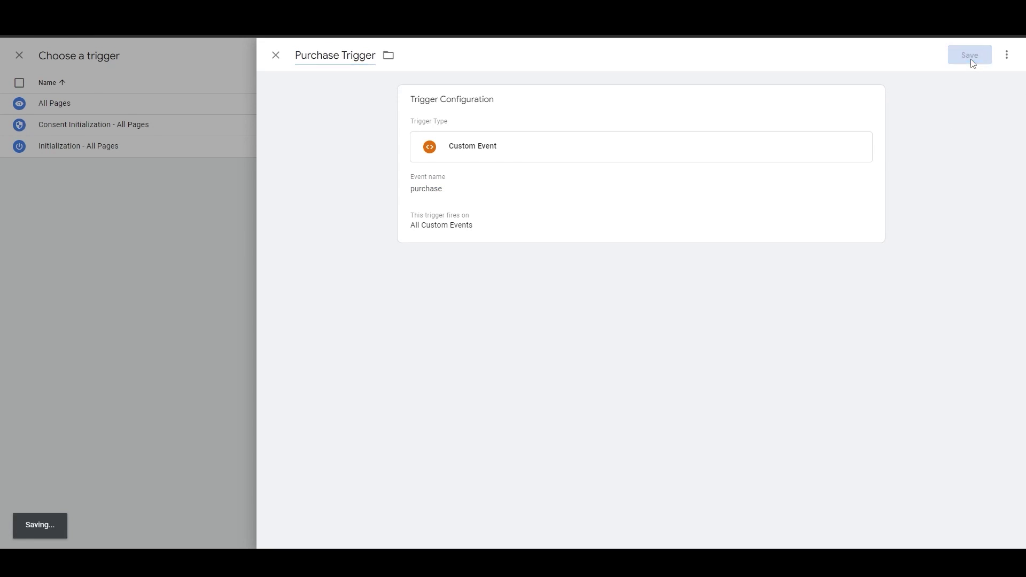
left_click(970, 56)
type("GA4 Purchase Event")
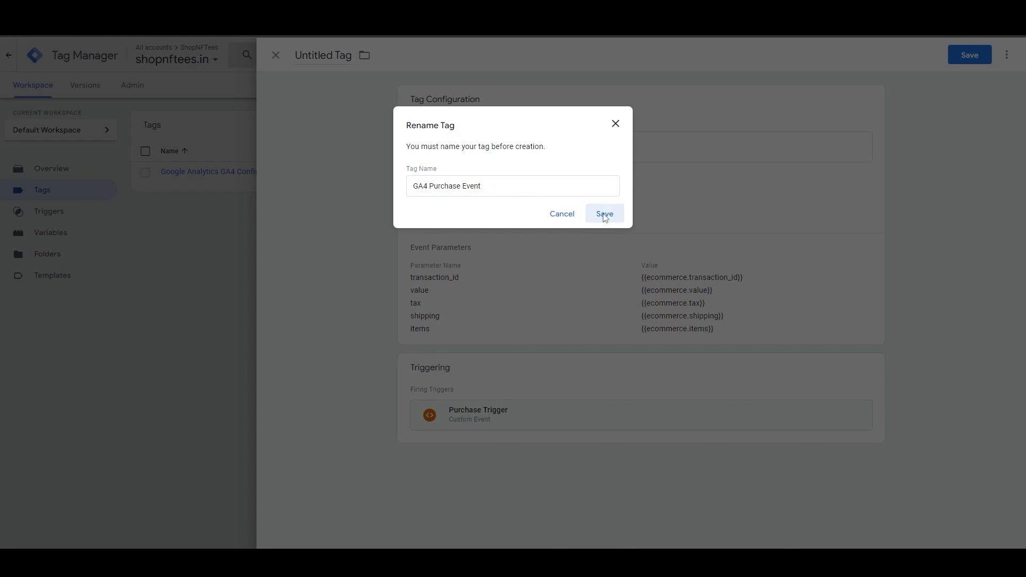
left_click(605, 214)
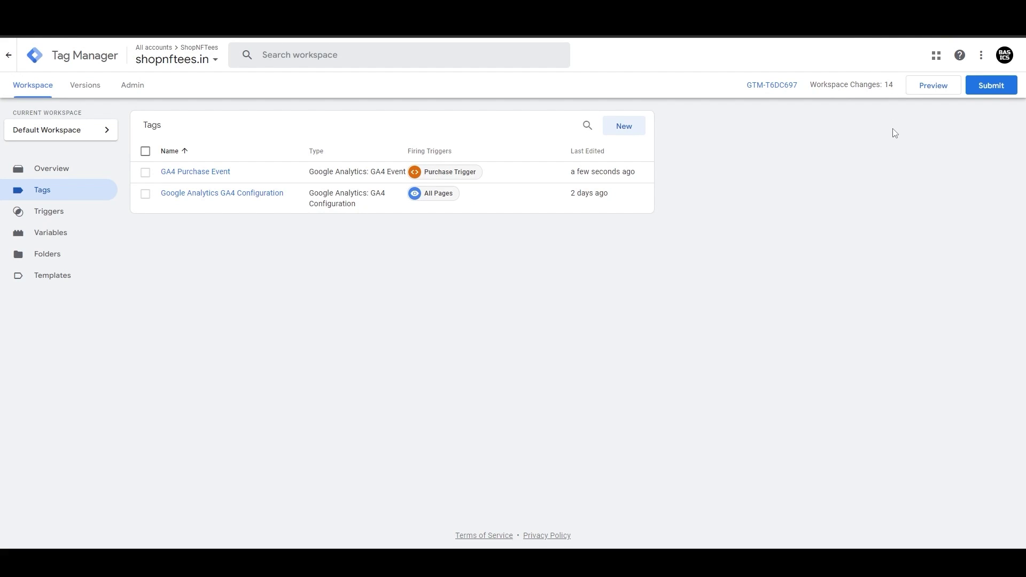
left_click(922, 88)
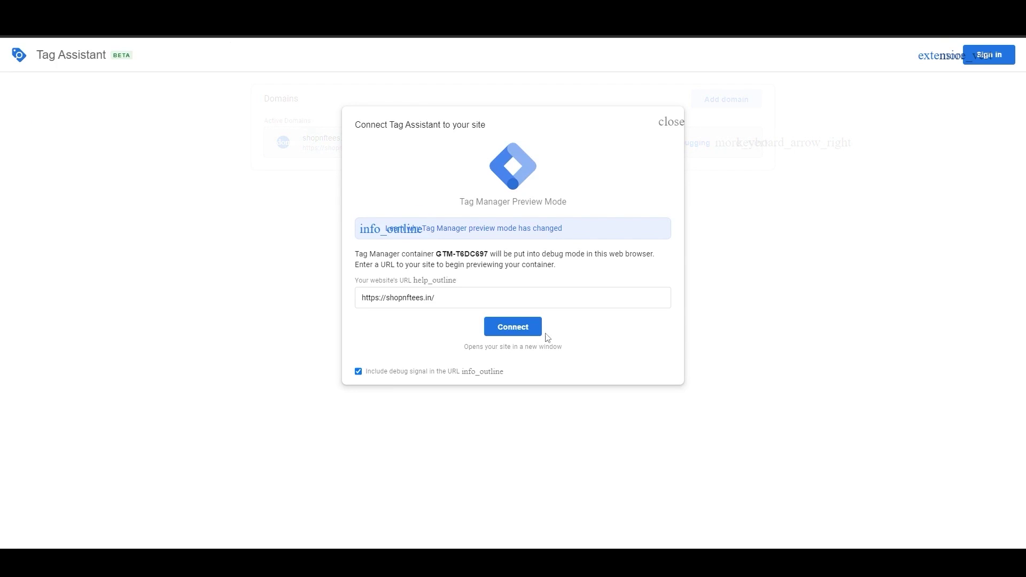
left_click(475, 296)
left_click(516, 329)
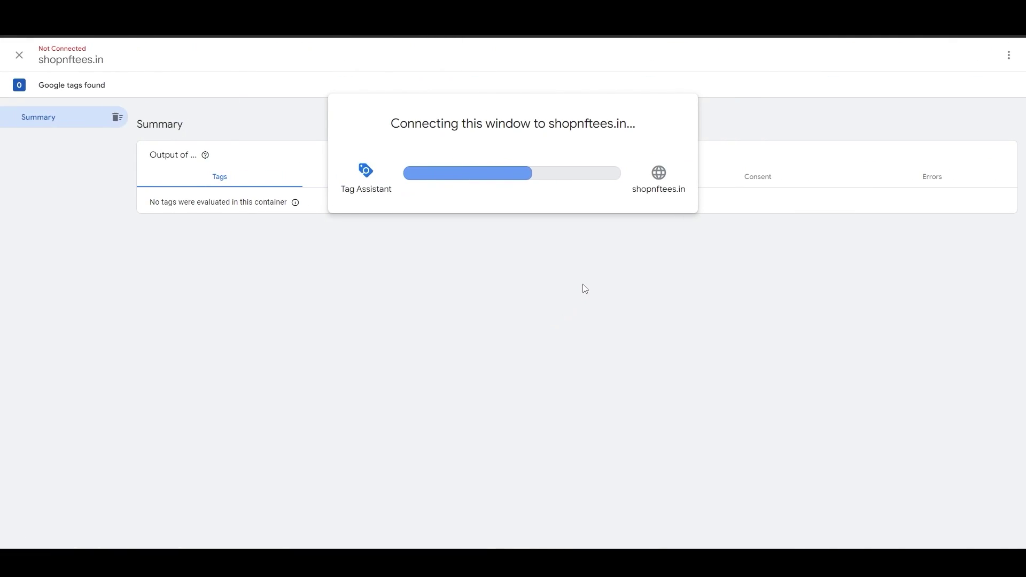
scroll(401, 479, "down", 5)
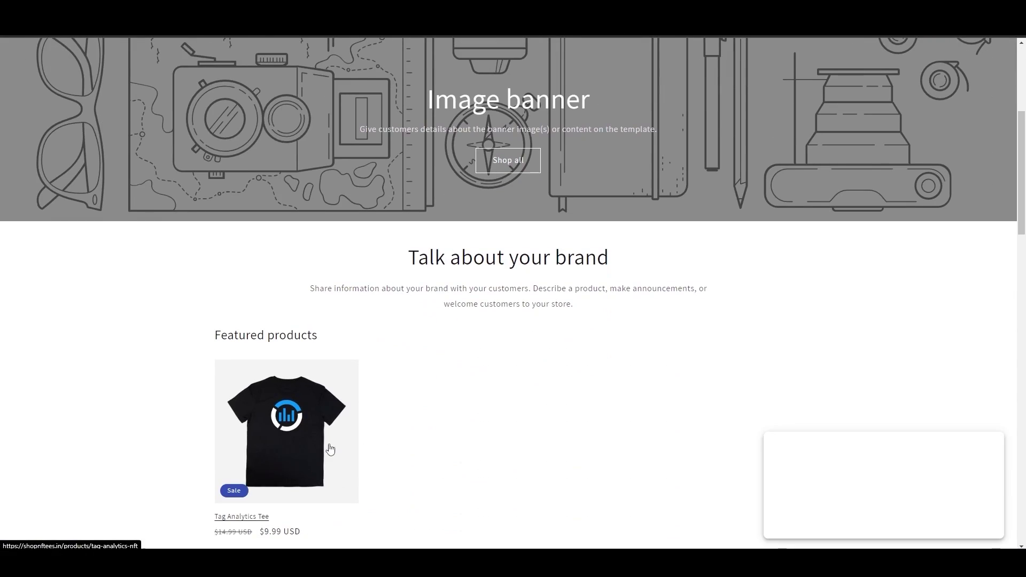
Check out the Tag Analytics Tee as a free order, then return to Tag Assistant.
left_click(330, 449)
left_click(709, 298)
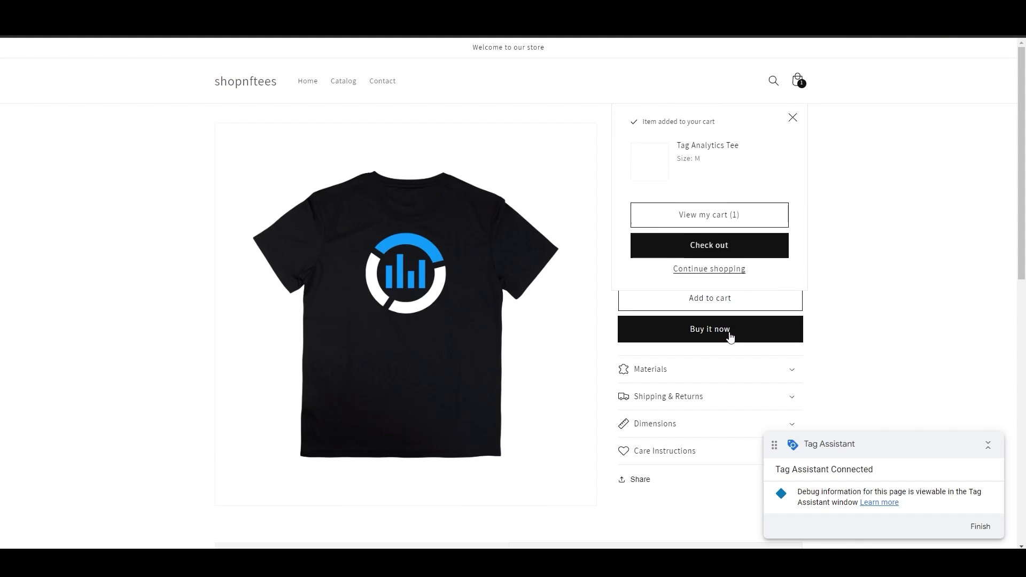
left_click(717, 247)
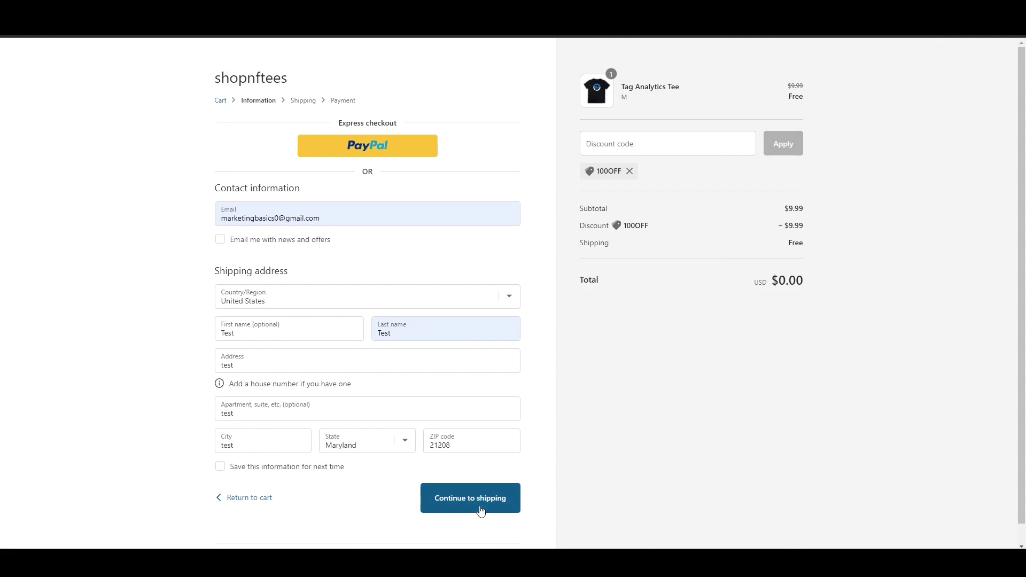
left_click(480, 507)
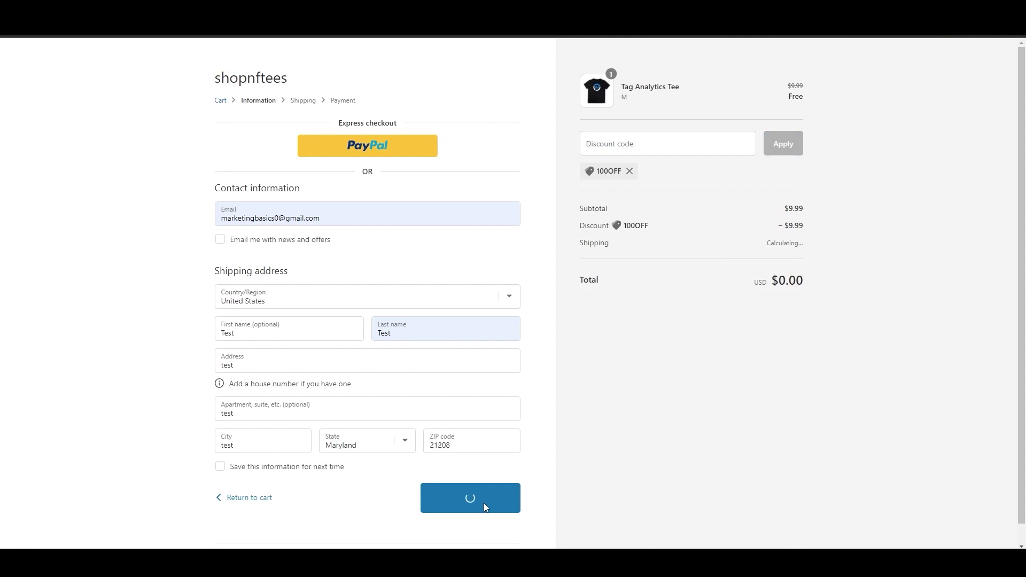
left_click(482, 266)
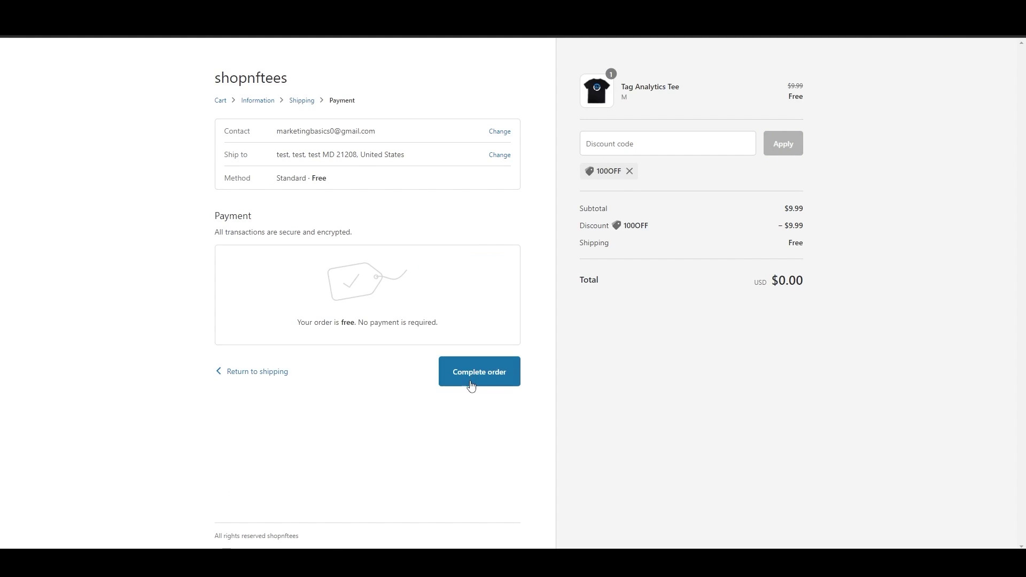
left_click(472, 382)
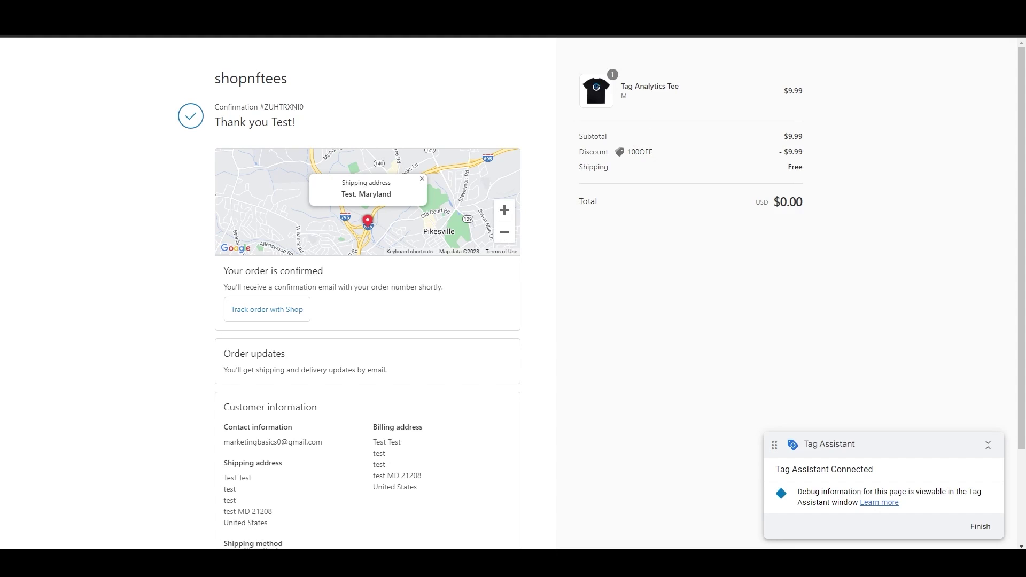
key("alt+Tab")
Select the purchase event, open GA4 Purchase Event under Tags Fired, and display variables as values.
left_click(512, 241)
left_click(49, 207)
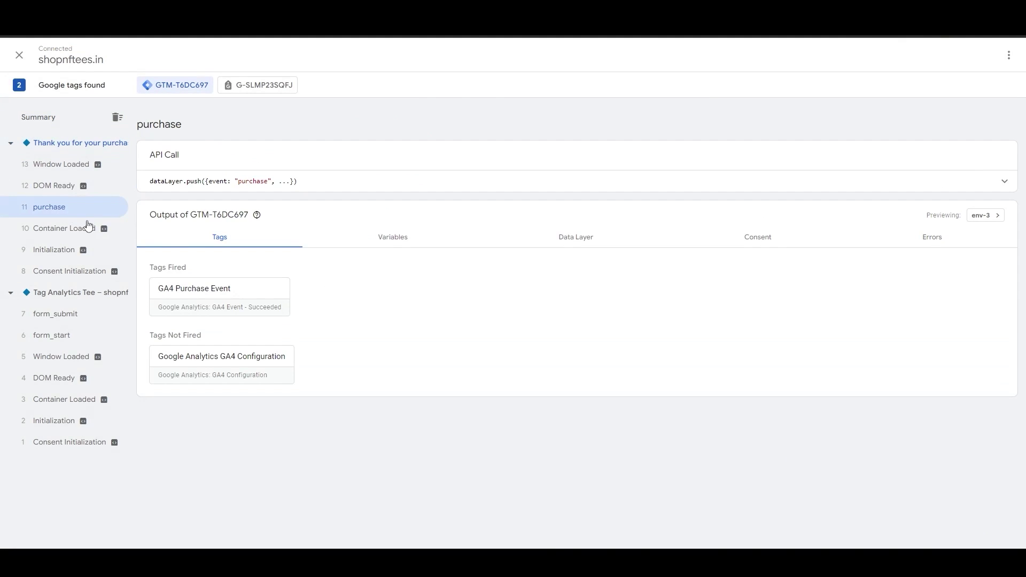
left_click(189, 301)
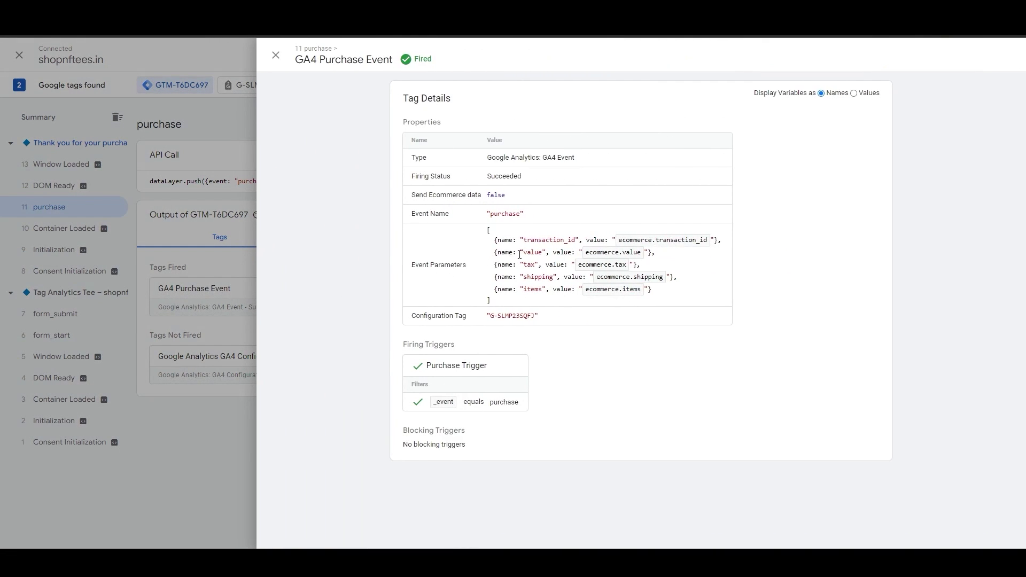
left_click(854, 93)
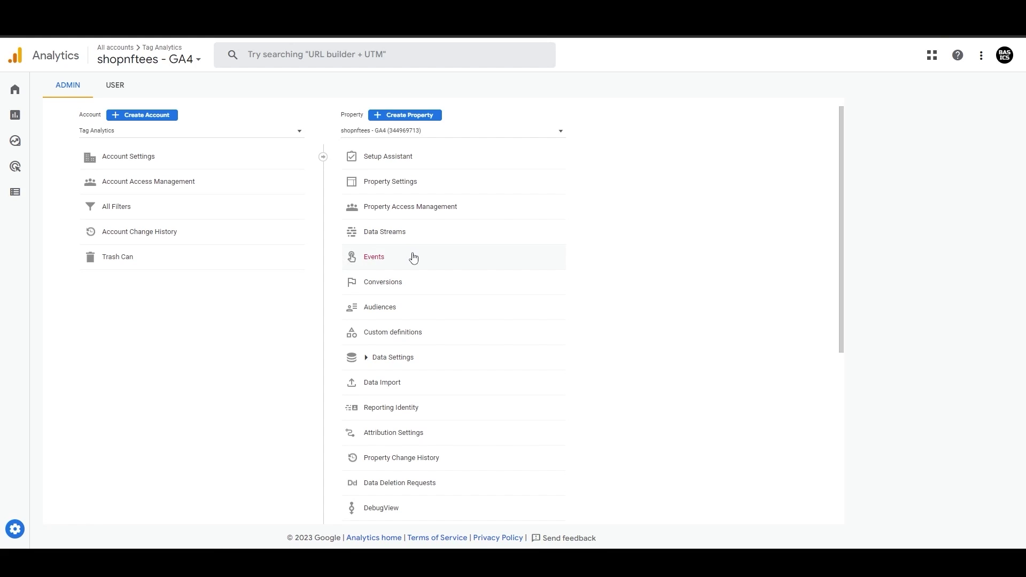
Open Events to see first_visit, page_view, scroll and session_start in Existing events.
left_click(388, 261)
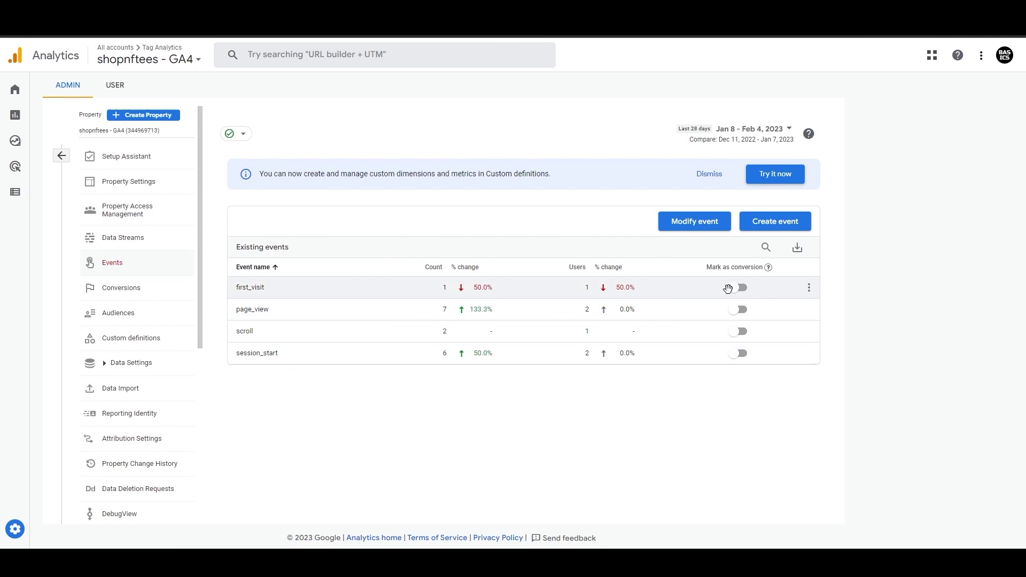
left_click_drag(706, 267, 763, 267)
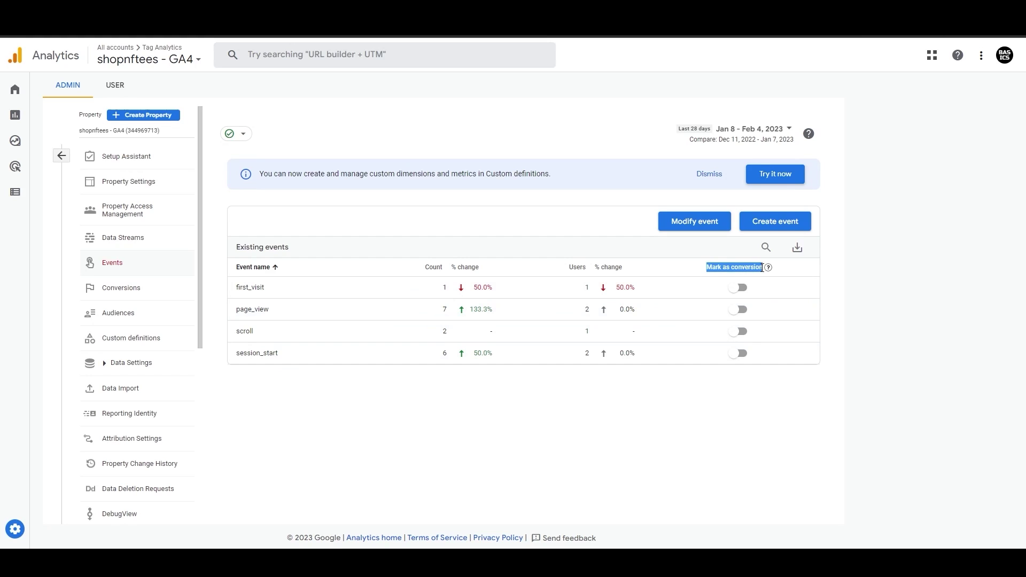
left_click(739, 414)
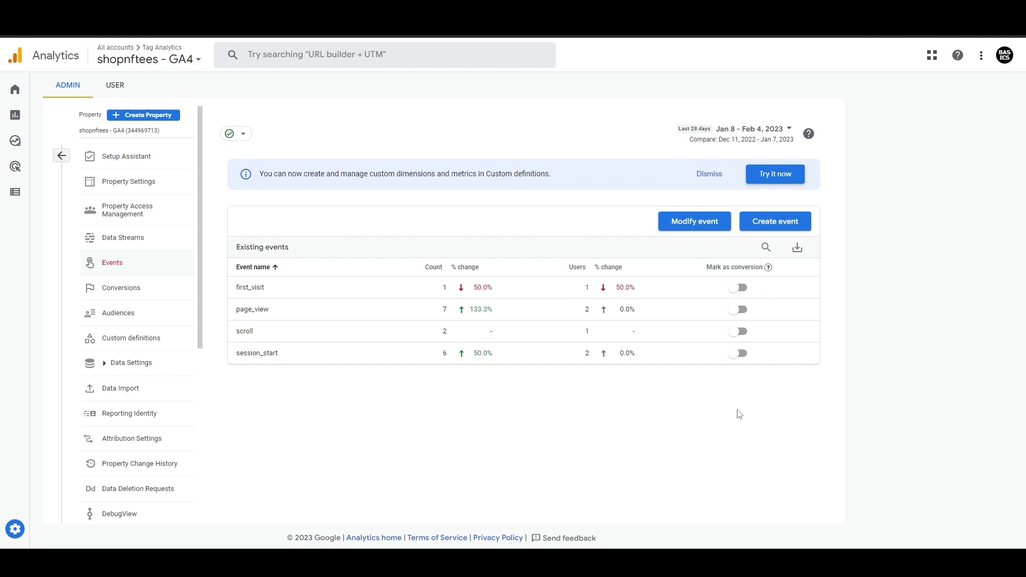